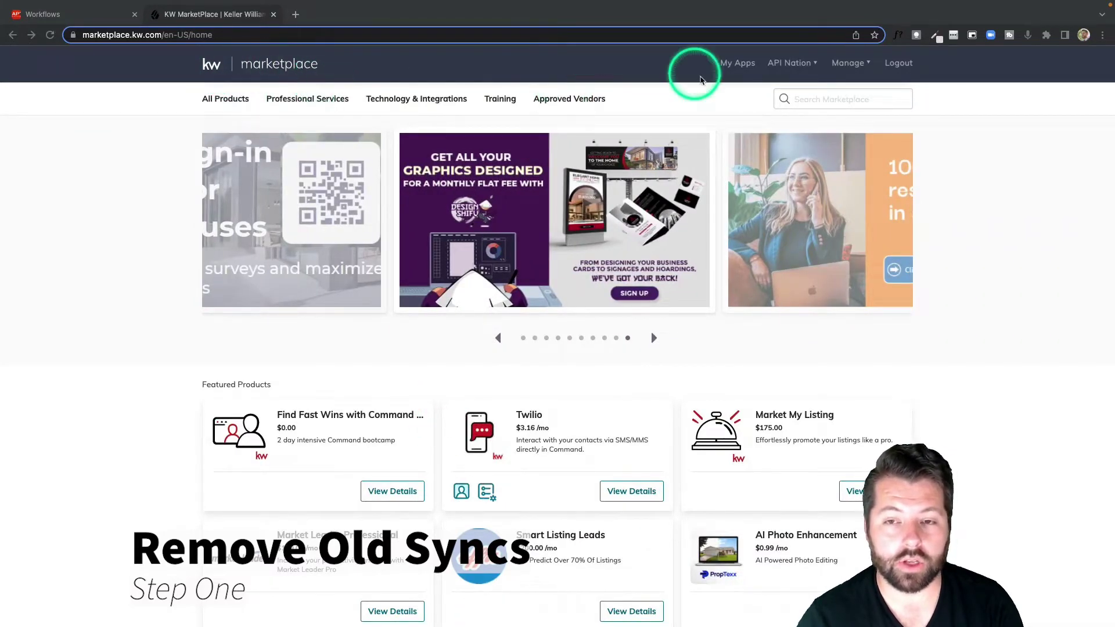
# Step: Open the My Apps list of installed KW Marketplace applications
pyautogui.click(736, 63)
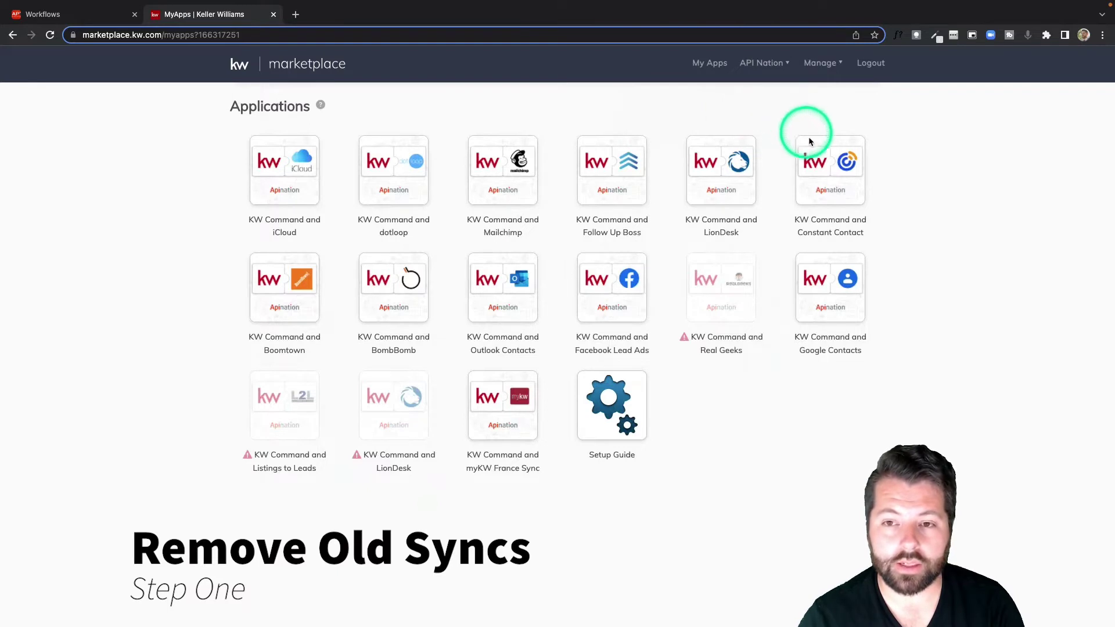
pyautogui.moveTo(830, 170)
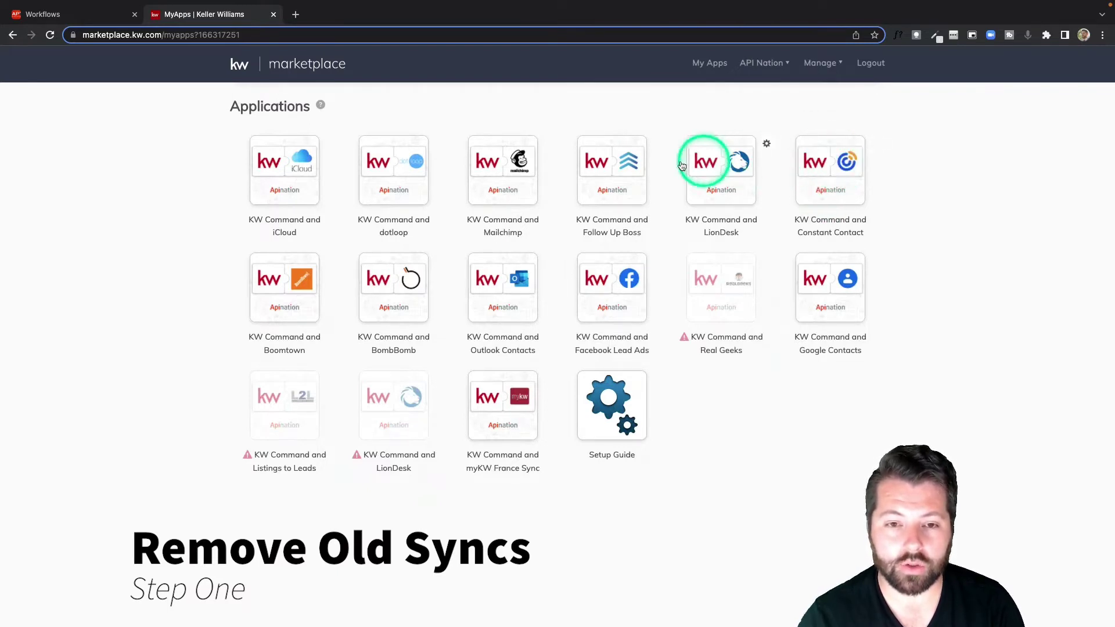
# Step: Launch the KW Command and Constant Contact integration from its tile
pyautogui.click(828, 168)
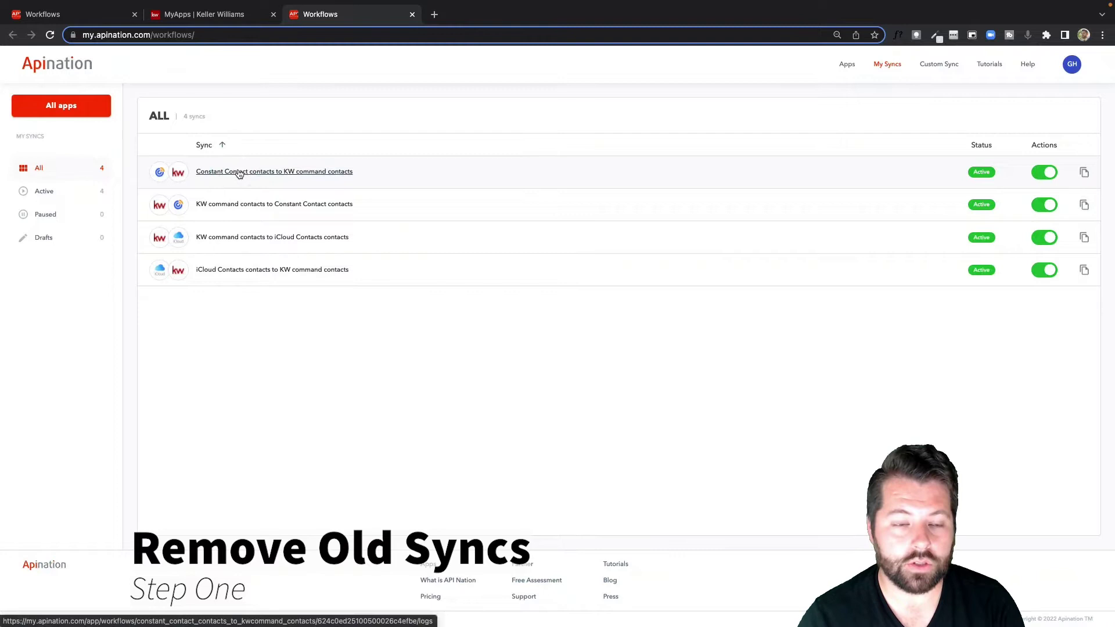
# Step: Open the Constant Contact to KW command contacts sync and view its Settings
pyautogui.click(237, 171)
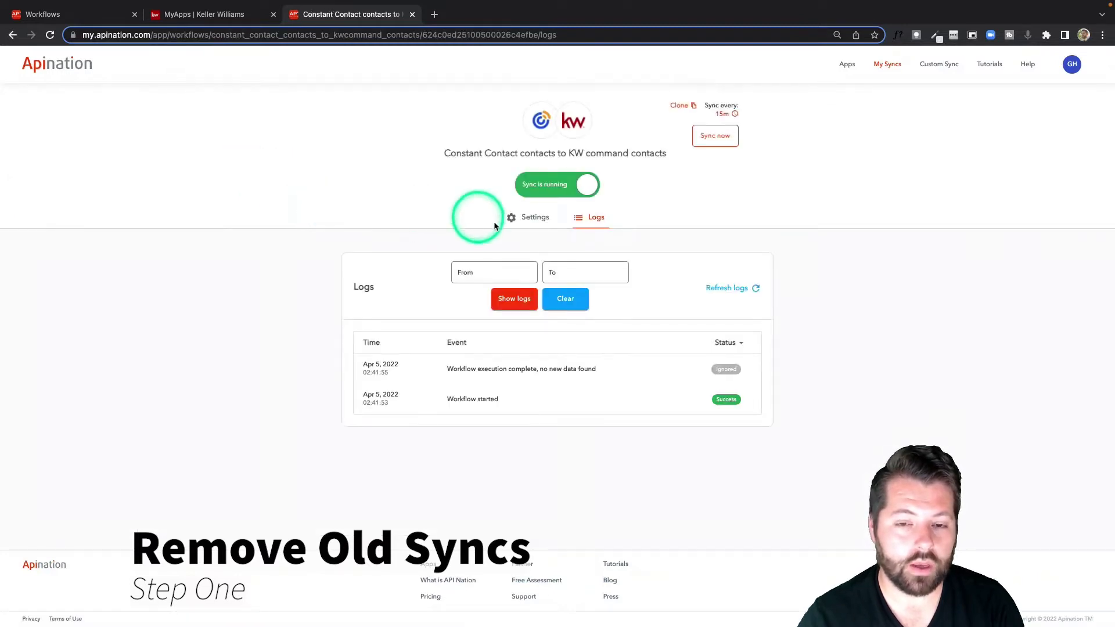
pyautogui.click(522, 220)
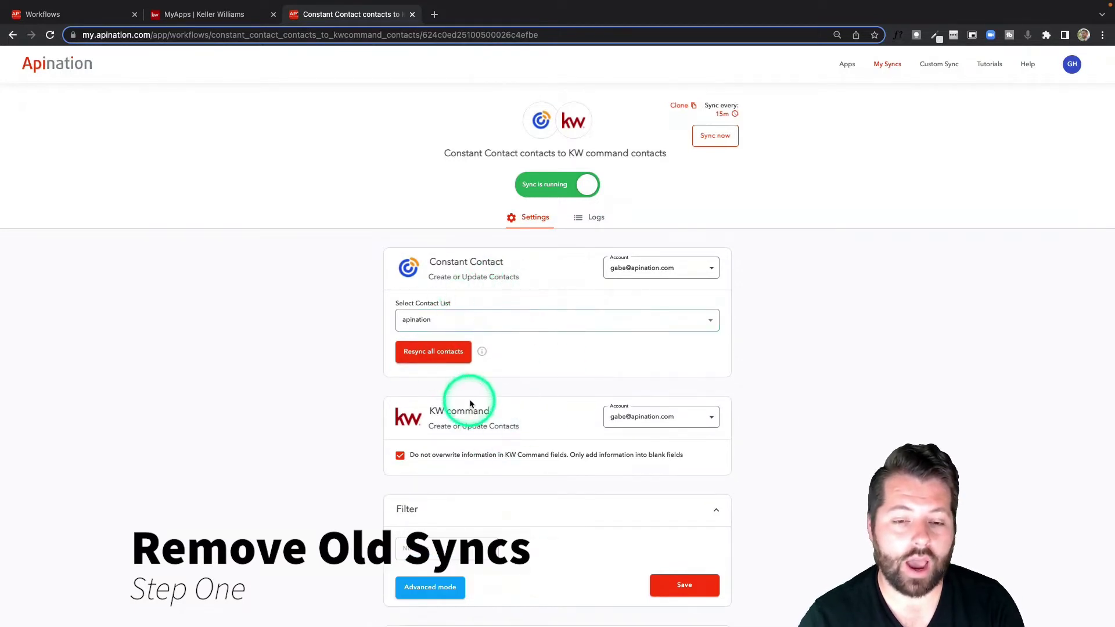
pyautogui.scroll(-1, 470, 402)
pyautogui.scroll(-1, 471, 403)
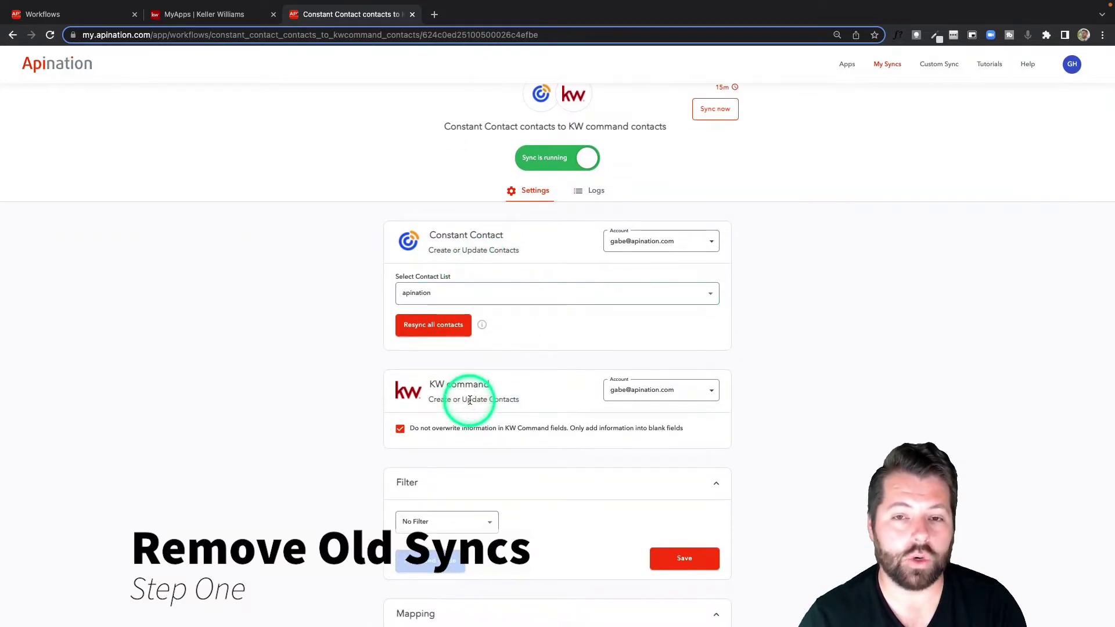
pyautogui.scroll(-1, 469, 400)
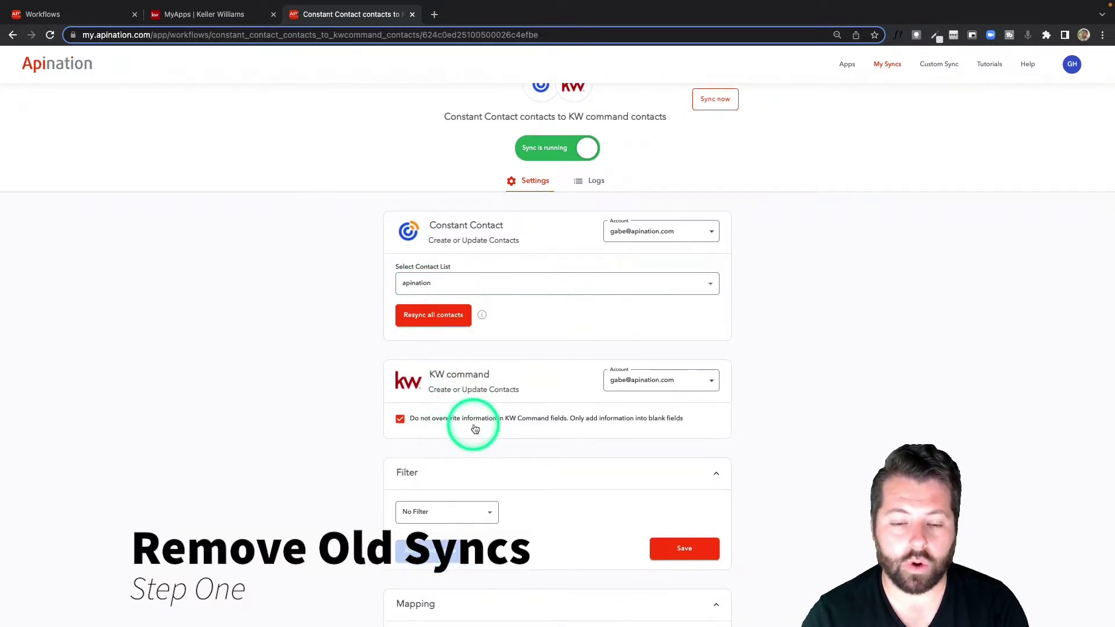
pyautogui.scroll(-3, 473, 423)
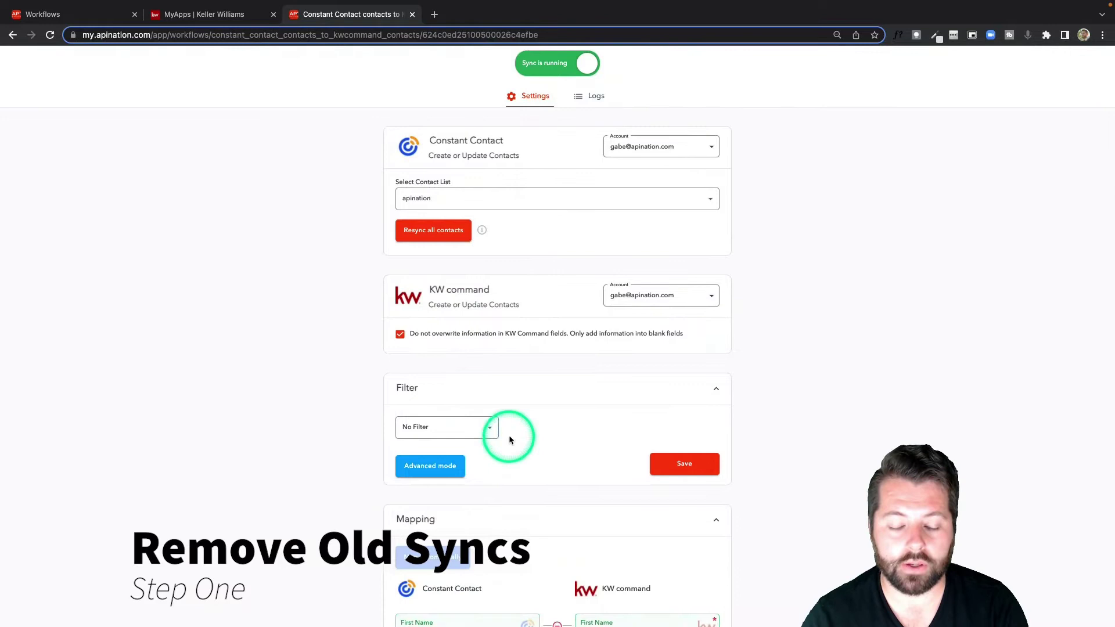
pyautogui.scroll(-3, 510, 439)
pyautogui.scroll(-1, 510, 439)
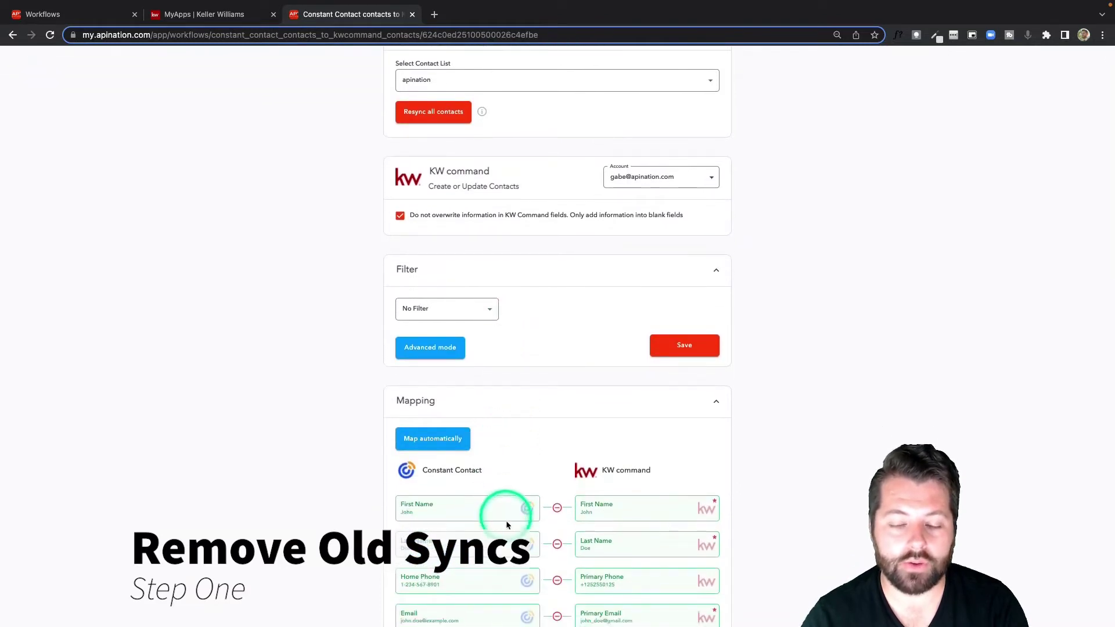
pyautogui.scroll(-3, 507, 524)
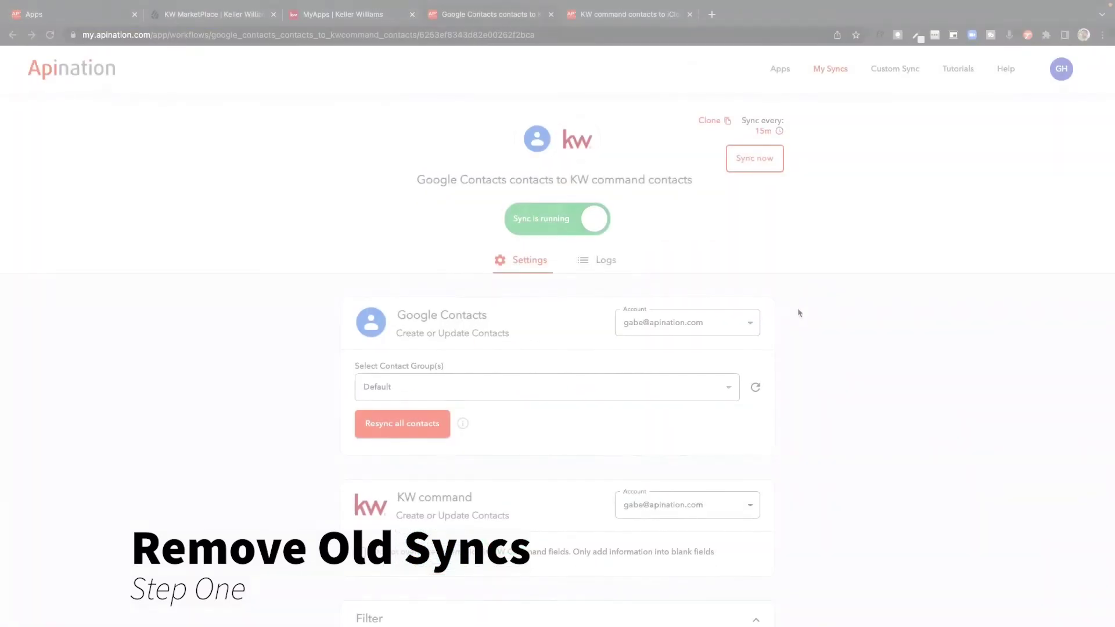
pyautogui.scroll(-1, 801, 311)
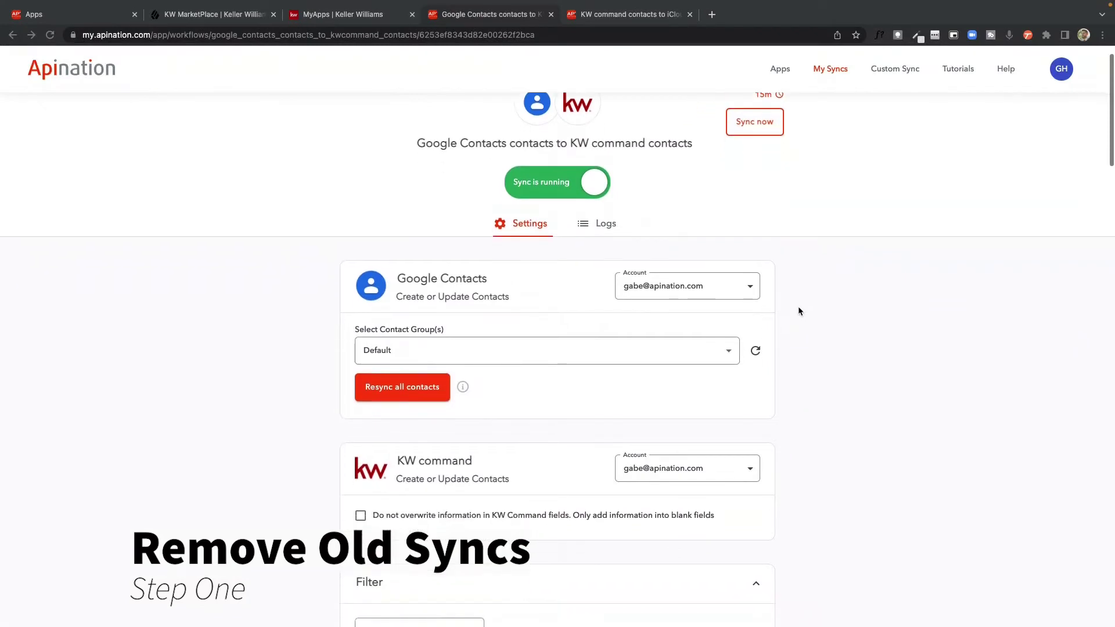
pyautogui.scroll(-1, 800, 312)
pyautogui.rightClick(796, 306)
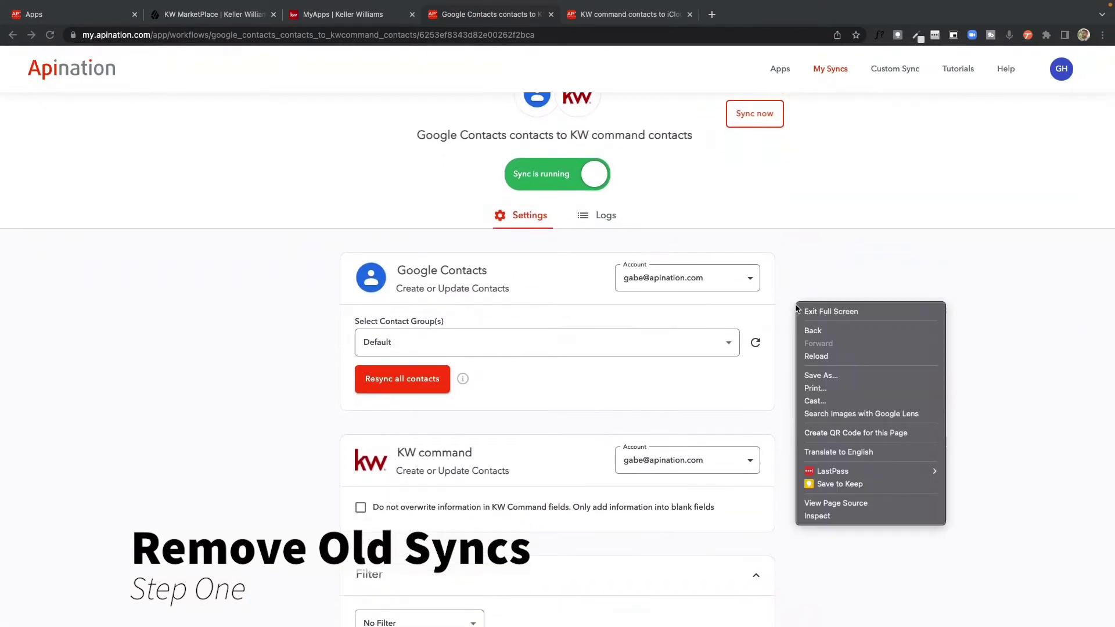
pyautogui.click(812, 389)
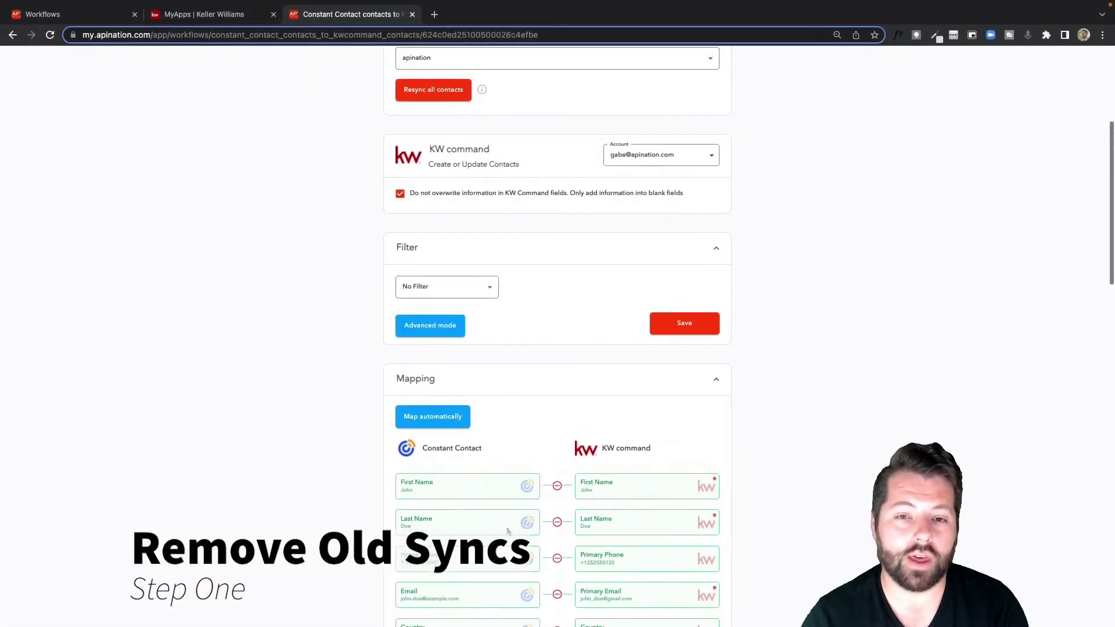
pyautogui.scroll(-2, 509, 530)
pyautogui.scroll(-1, 508, 530)
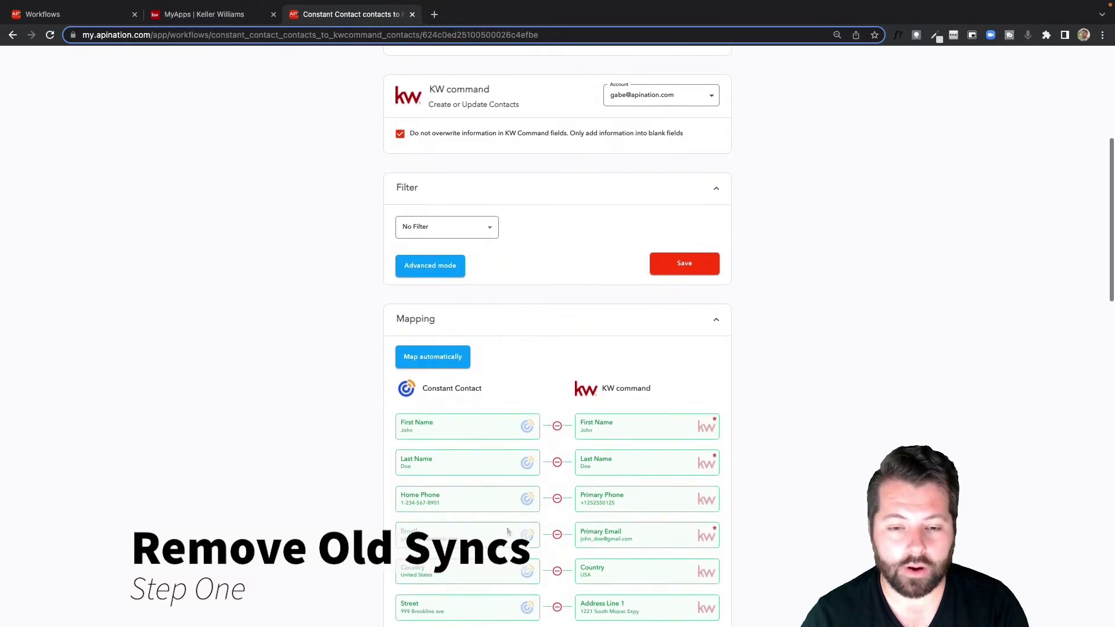
pyautogui.scroll(-5, 508, 530)
pyautogui.scroll(-5, 508, 529)
pyautogui.scroll(-5, 516, 501)
pyautogui.scroll(-3, 515, 500)
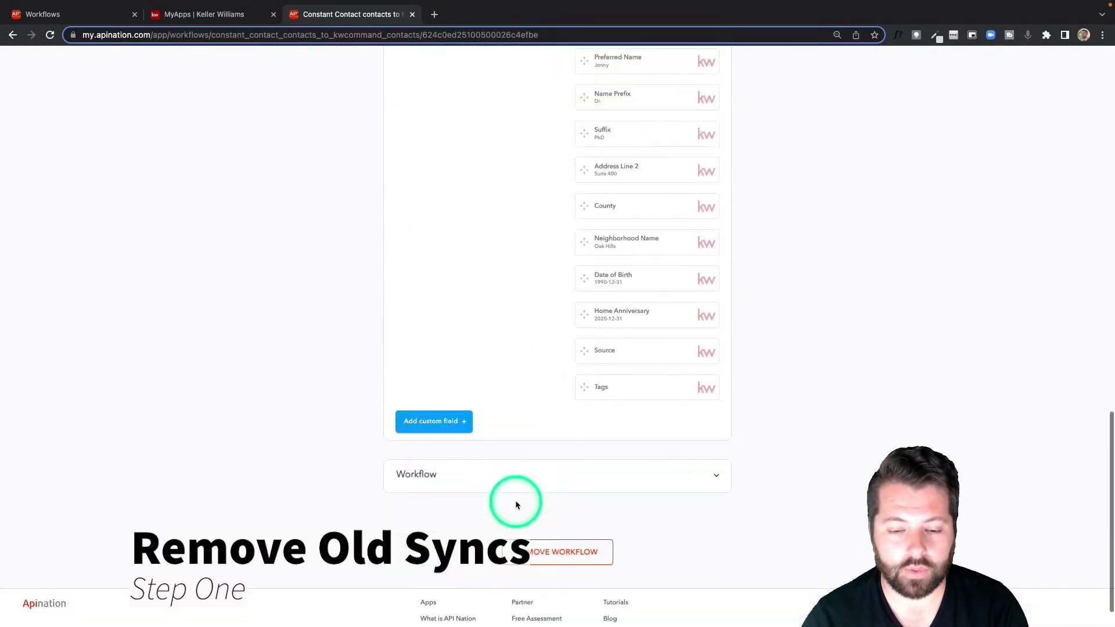
pyautogui.scroll(-1, 515, 500)
# Step: Remove the Constant Contact to KW command workflow and confirm the deletion
pyautogui.click(523, 512)
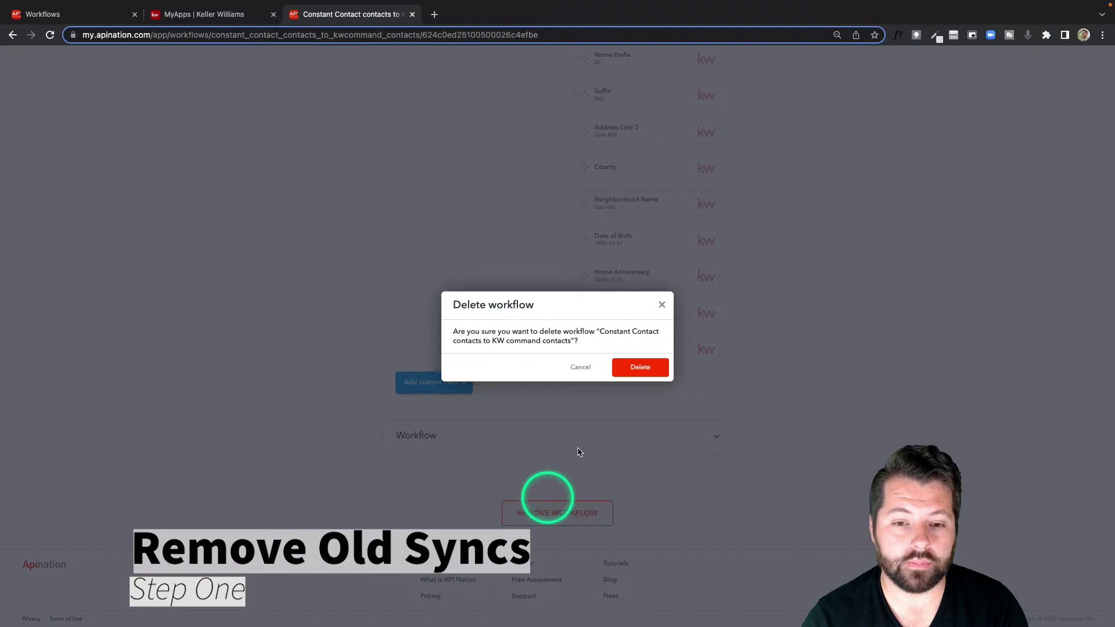
pyautogui.click(640, 367)
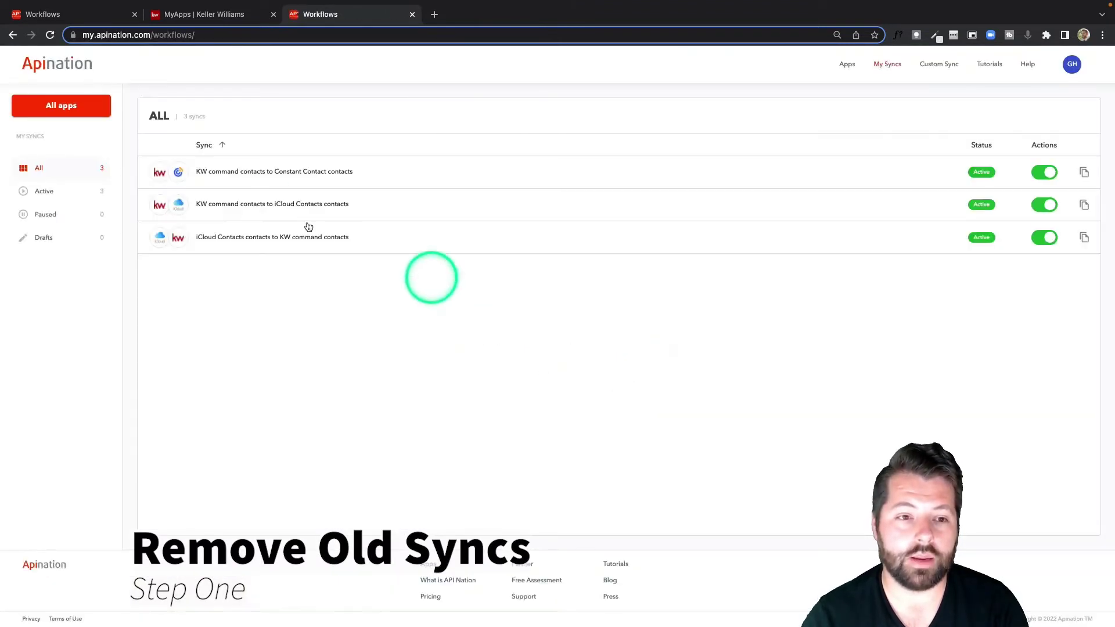
# Step: Open the KW command to Constant Contact sync, remove its workflow, and confirm
pyautogui.click(251, 174)
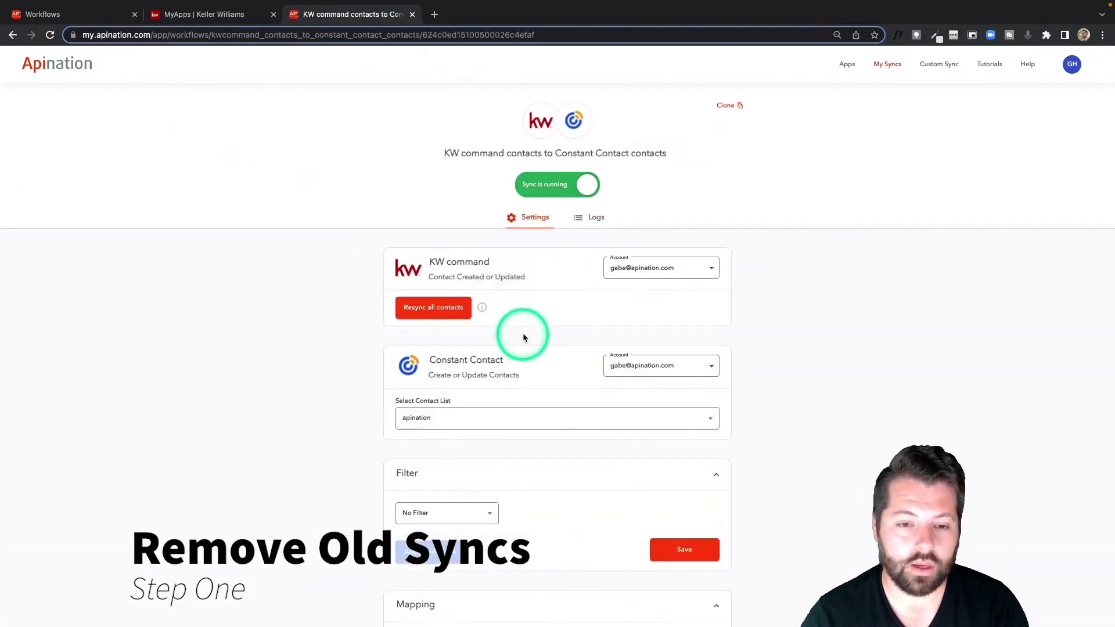
pyautogui.scroll(-1, 503, 433)
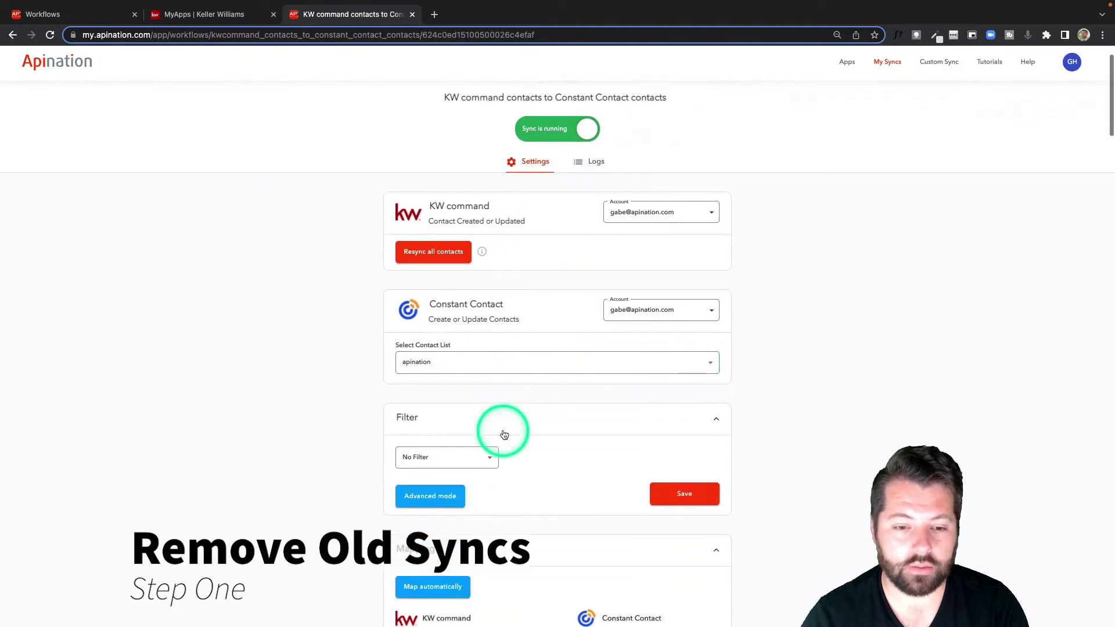
pyautogui.scroll(-2, 504, 433)
pyautogui.scroll(-1, 504, 434)
pyautogui.scroll(-1, 503, 433)
pyautogui.scroll(-1, 504, 433)
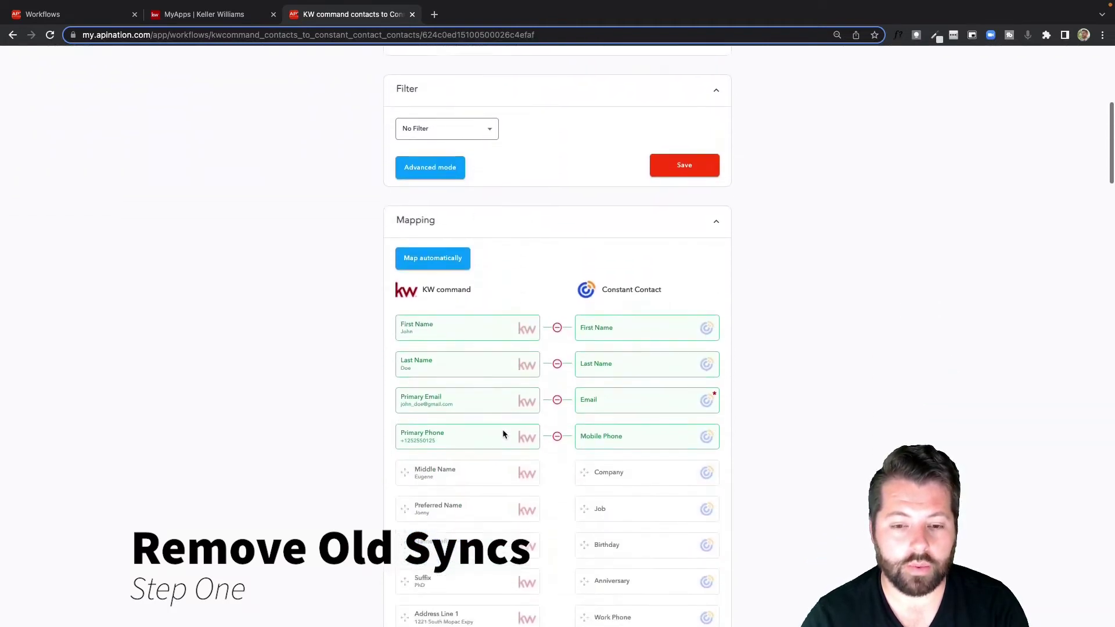
pyautogui.scroll(-3, 503, 433)
pyautogui.scroll(-2, 503, 433)
pyautogui.scroll(-3, 502, 433)
pyautogui.scroll(-2, 502, 433)
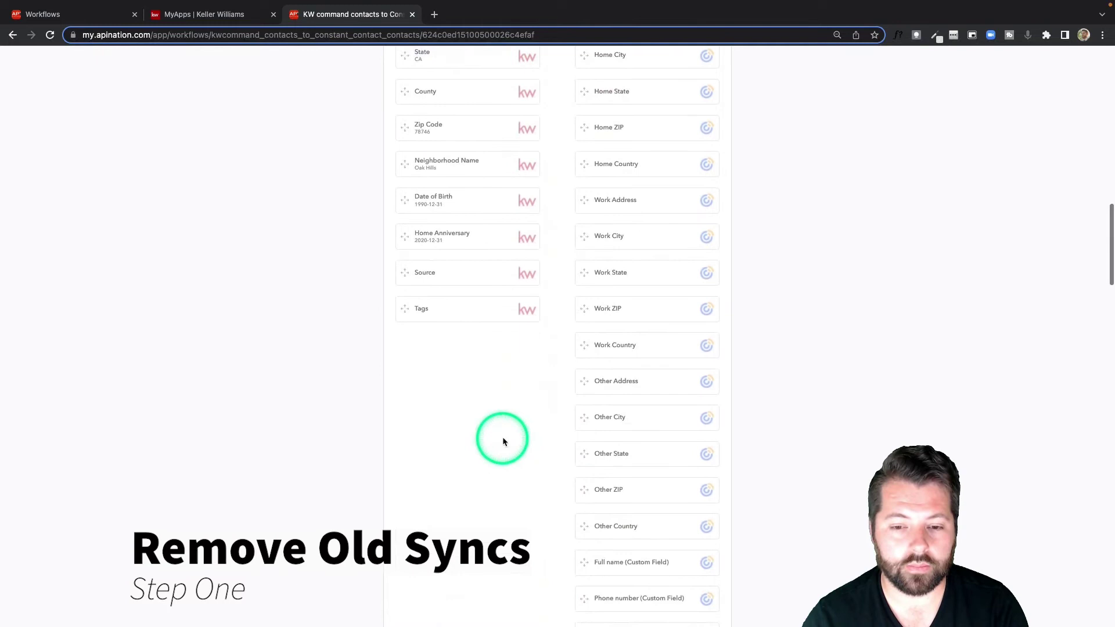
pyautogui.scroll(-3, 503, 437)
pyautogui.scroll(-3, 503, 437)
pyautogui.scroll(-3, 503, 437)
pyautogui.scroll(-2, 502, 437)
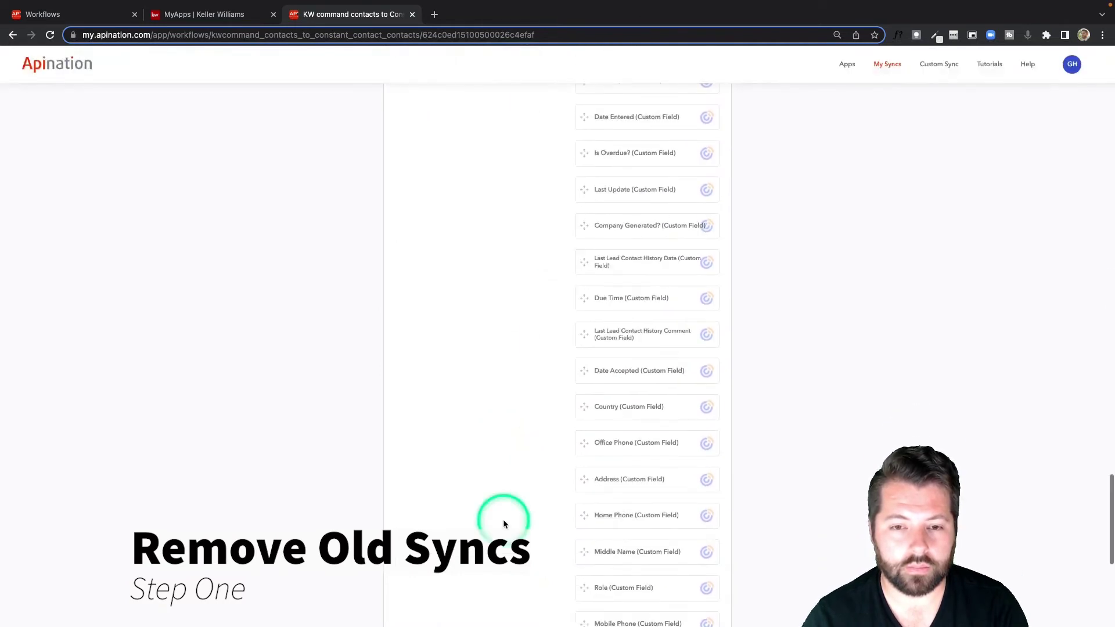
pyautogui.scroll(-3, 504, 524)
pyautogui.scroll(-3, 504, 523)
pyautogui.scroll(-2, 504, 523)
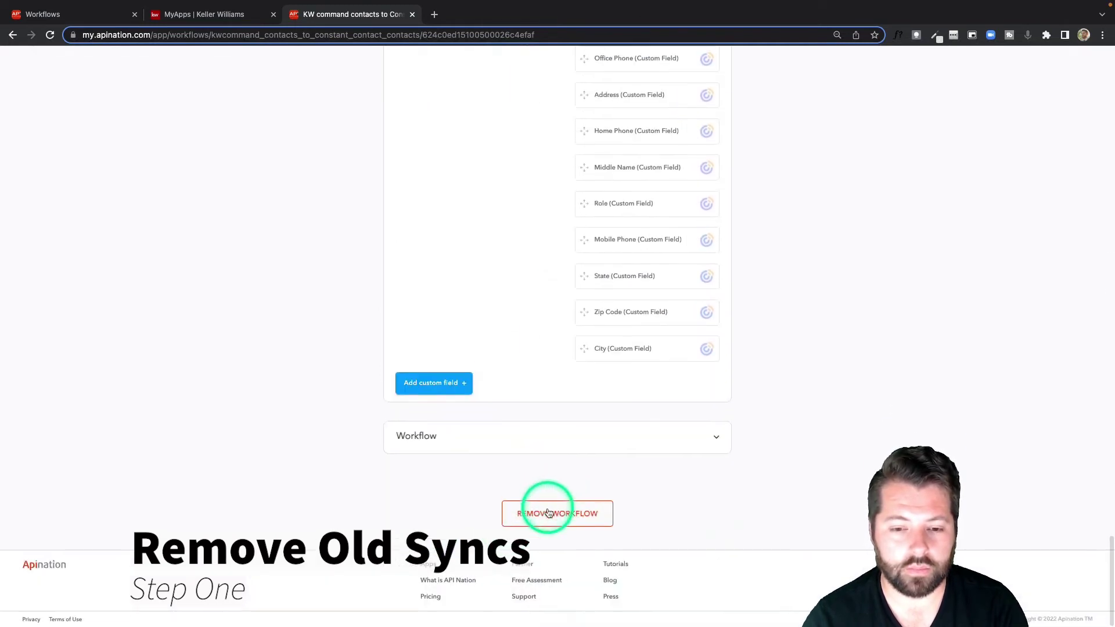
pyautogui.click(549, 513)
pyautogui.click(629, 368)
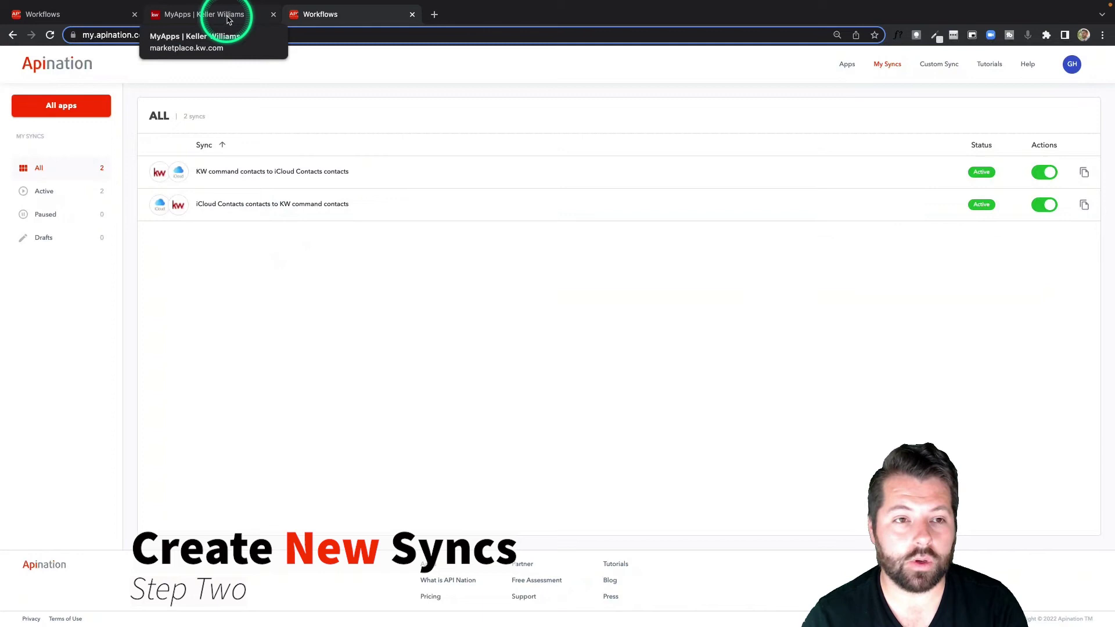
# Step: Relaunch the KW Command and Constant Contact integration from the MyApps | Keller Williams tab
pyautogui.click(214, 14)
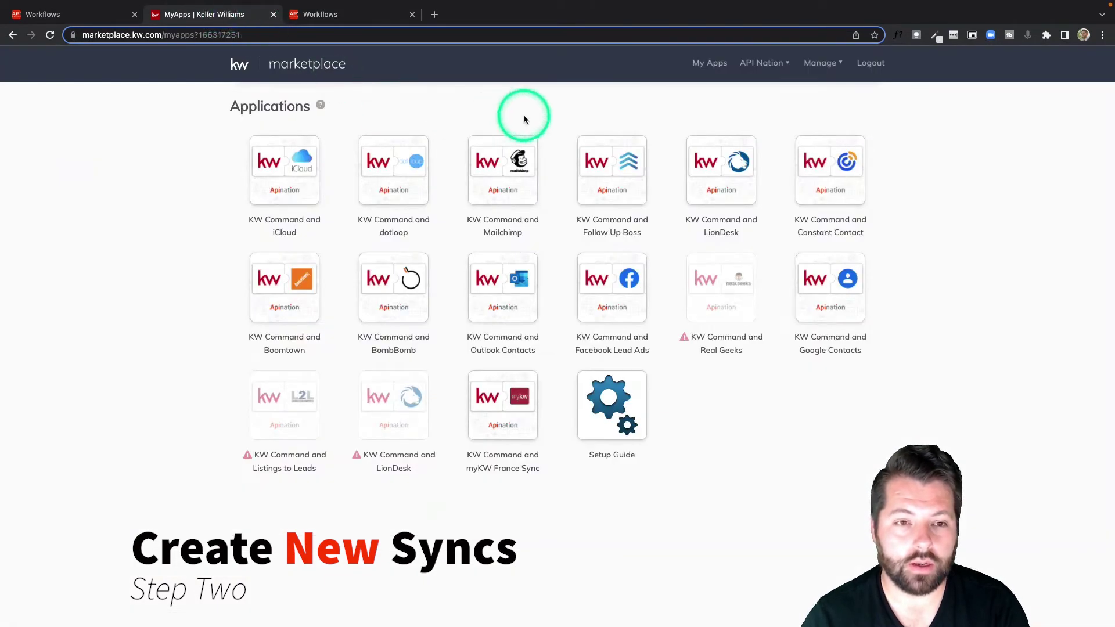
pyautogui.click(828, 168)
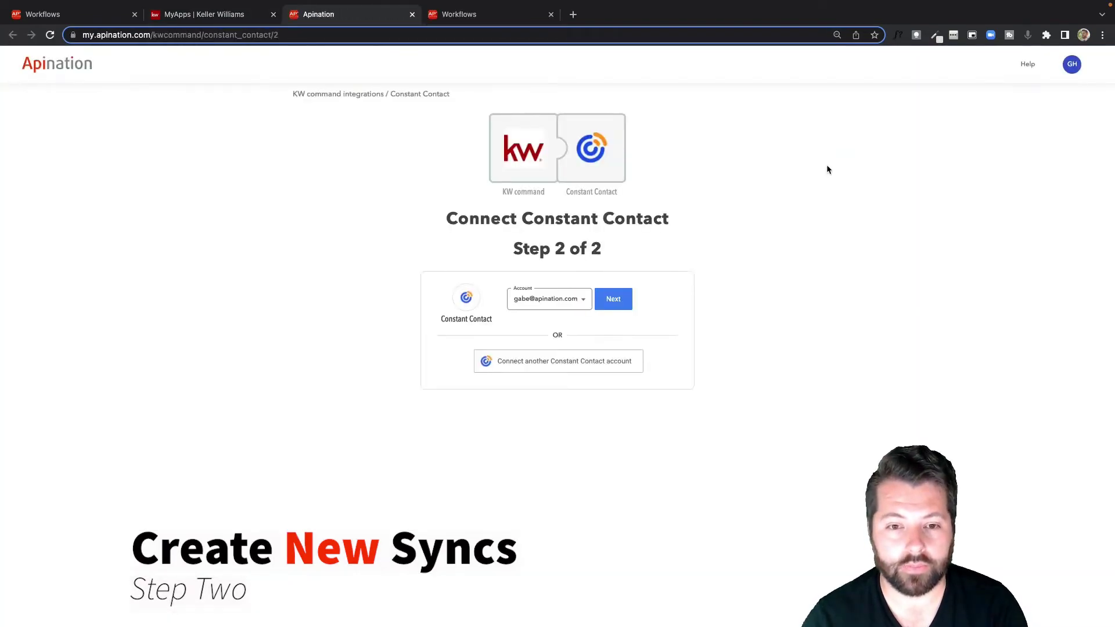
# Step: Submit setup with 'Do not overwrite', the 'apination' list, and no other contact syncs
pyautogui.click(615, 300)
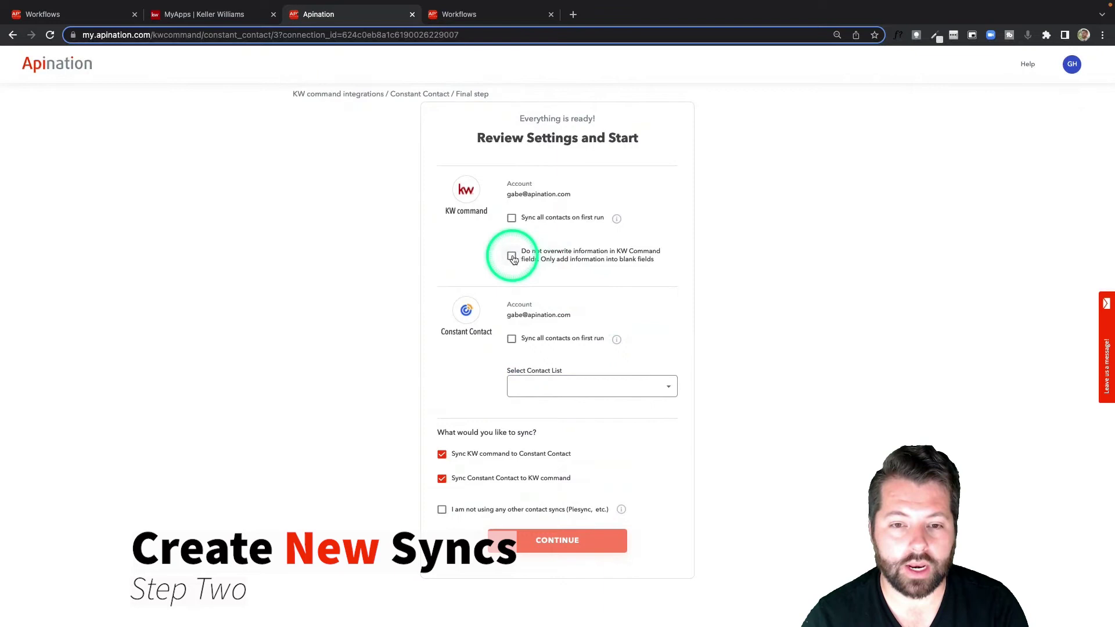
pyautogui.click(512, 255)
pyautogui.click(540, 386)
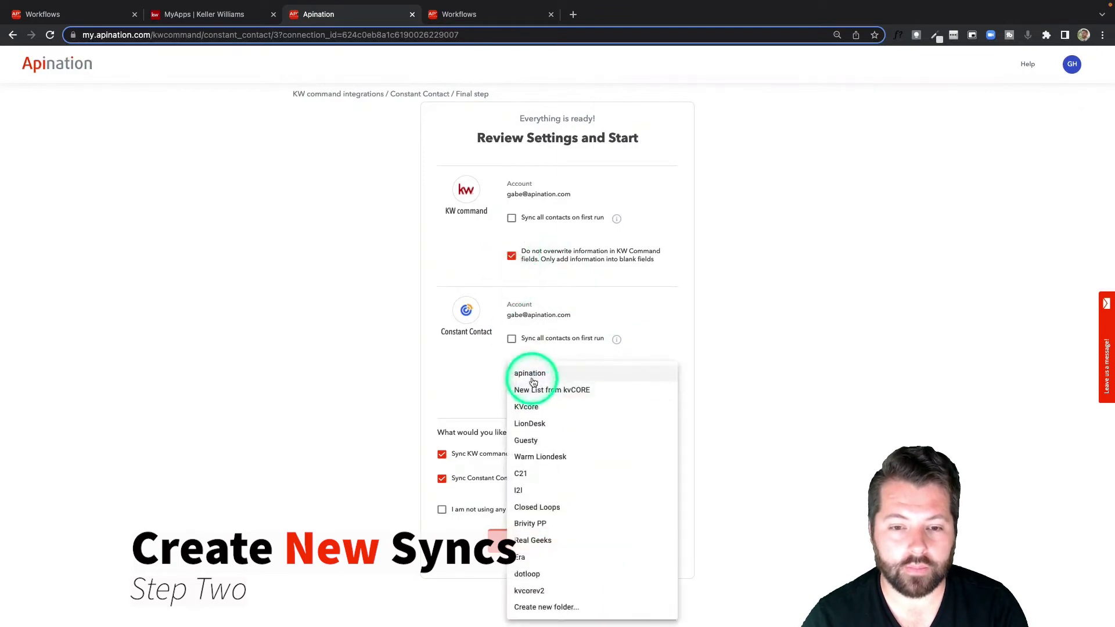
pyautogui.click(530, 370)
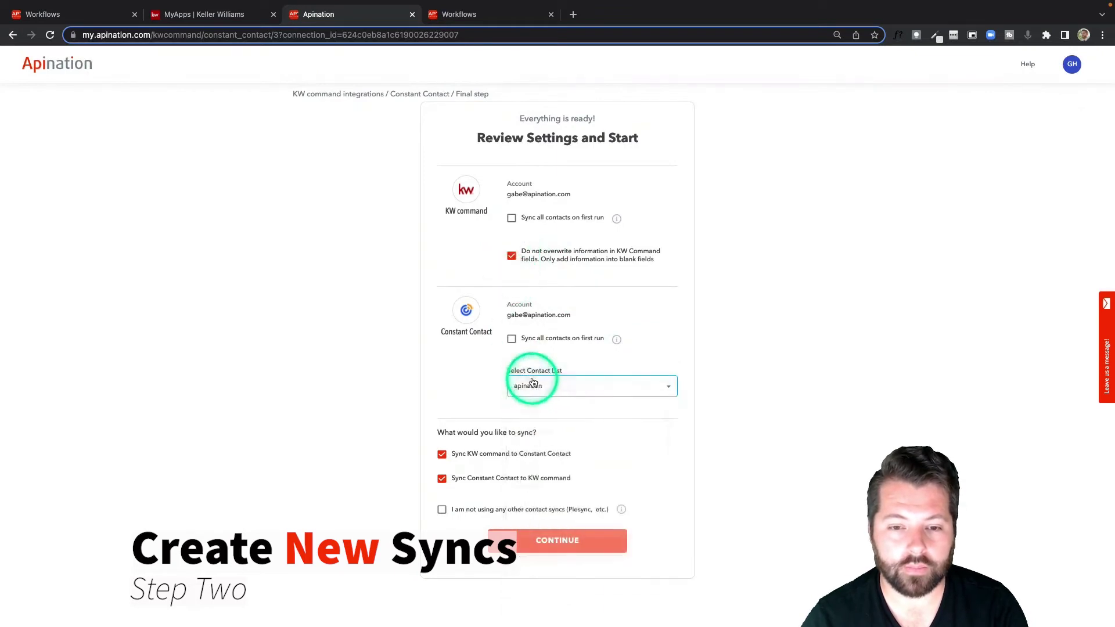
pyautogui.click(495, 509)
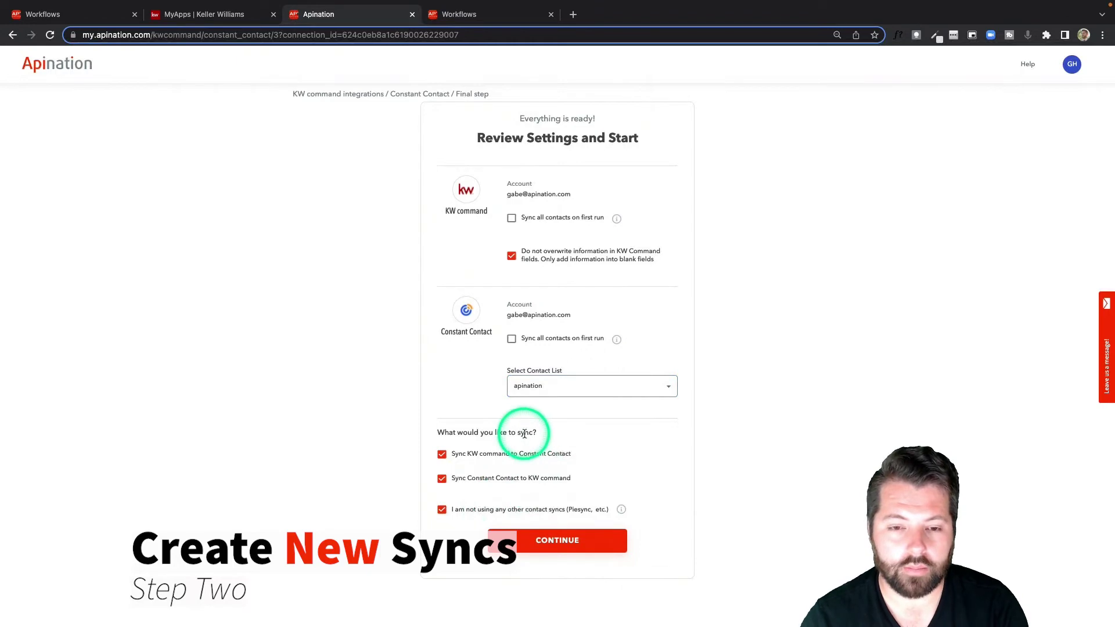
pyautogui.click(542, 541)
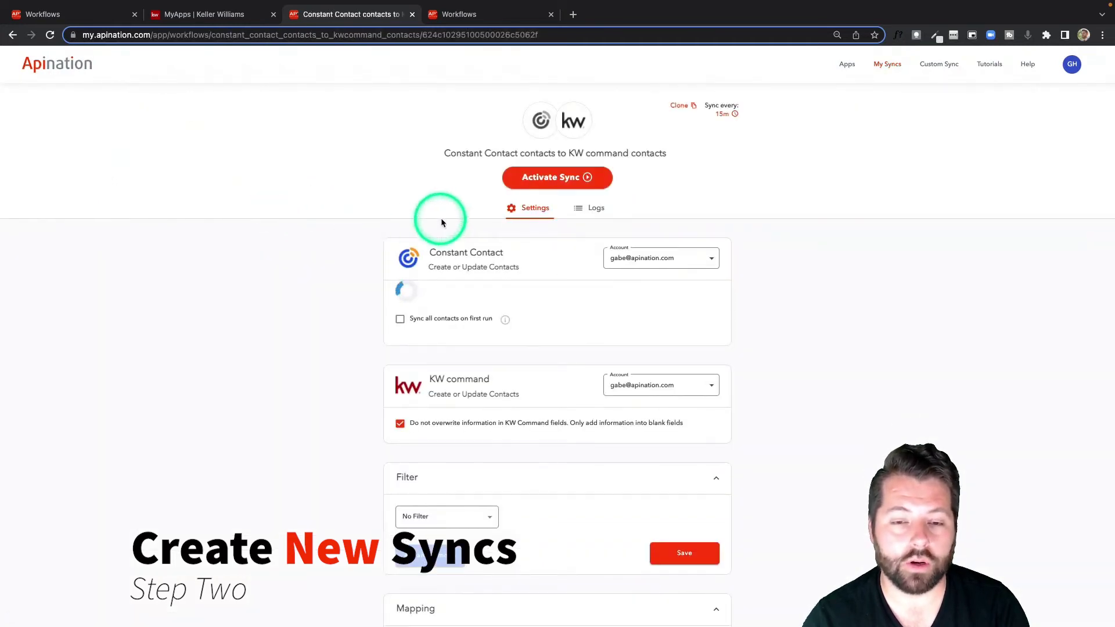
pyautogui.scroll(-2, 513, 218)
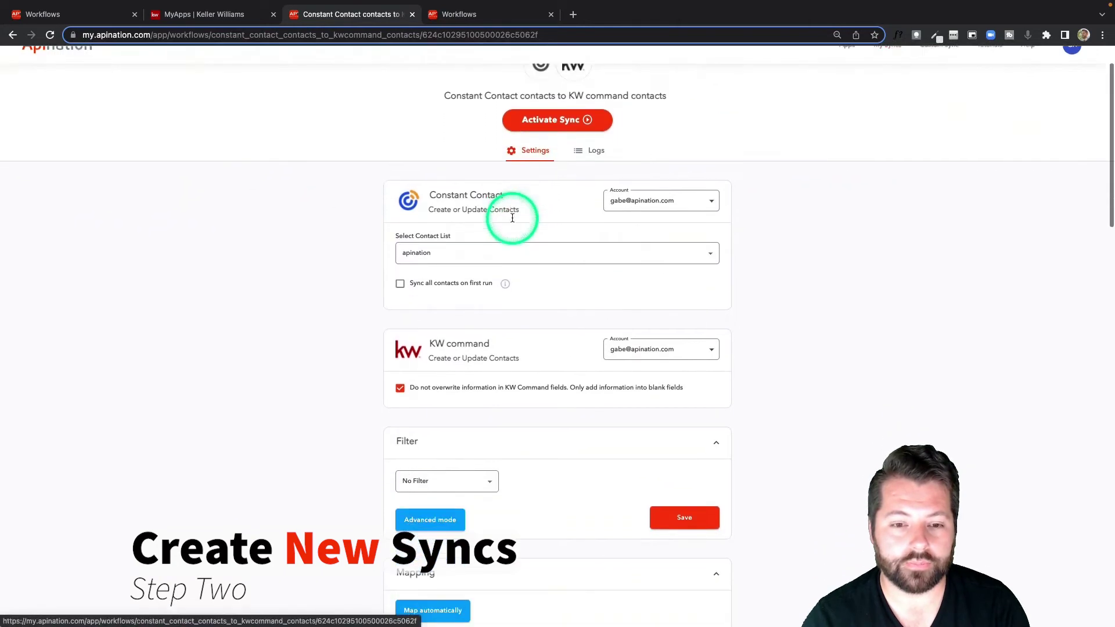
pyautogui.scroll(2, 512, 218)
# Step: Activate the new Constant Contact to KW command contacts sync
pyautogui.click(556, 183)
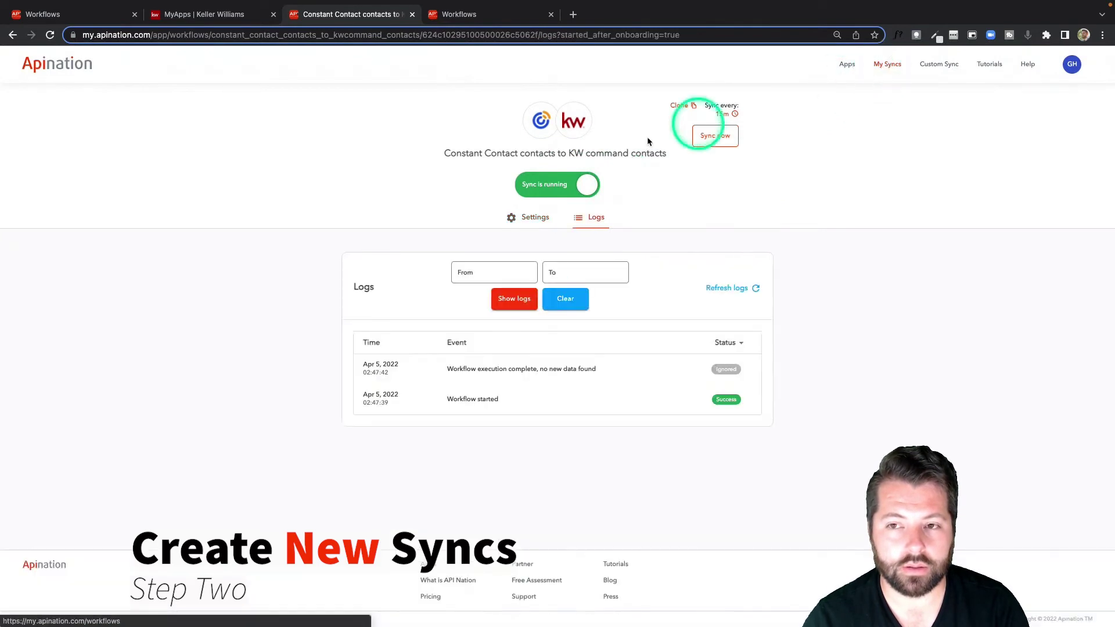
# Step: Activate the KW command to Constant Contact sync, then return to My Syncs
pyautogui.click(887, 64)
pyautogui.click(331, 204)
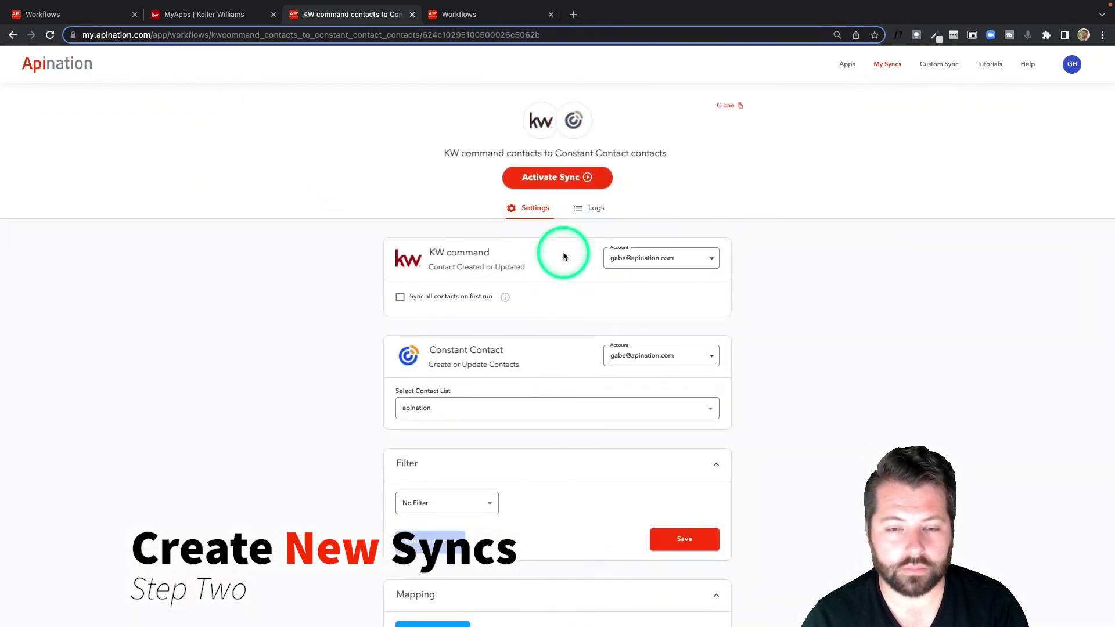
pyautogui.click(575, 177)
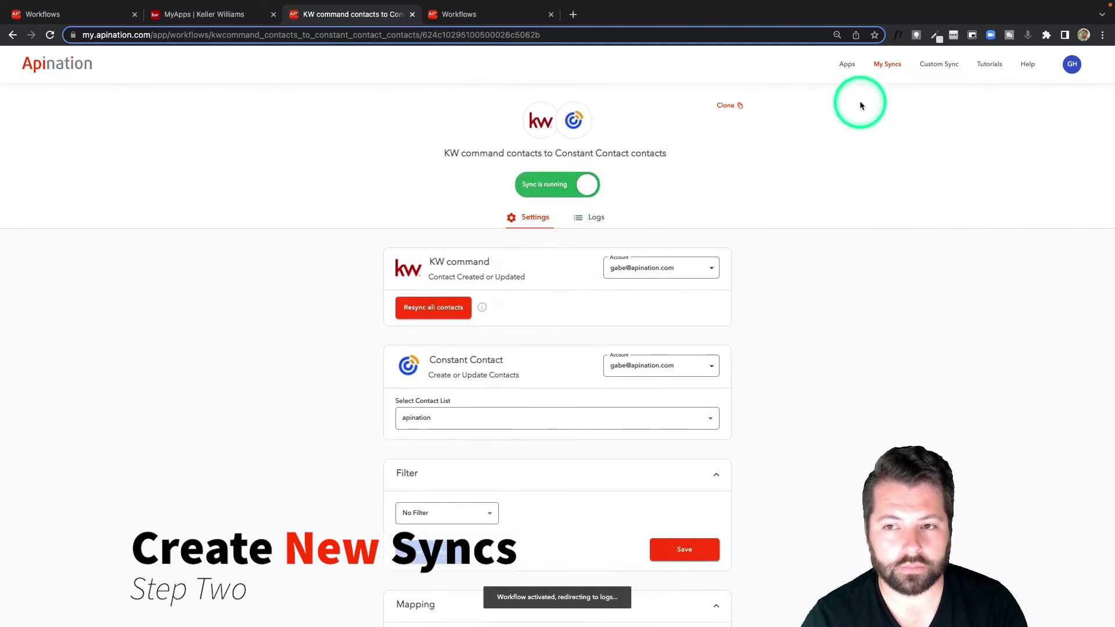
pyautogui.click(893, 64)
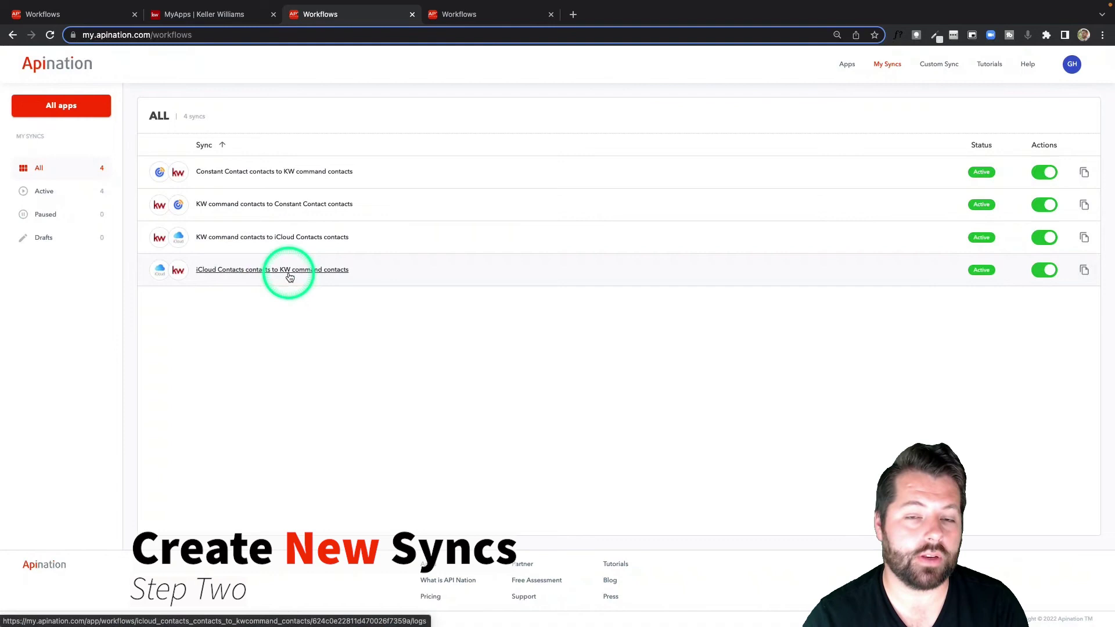
# Step: Return to the MyApps | Keller Williams tab in KW Marketplace
pyautogui.click(213, 16)
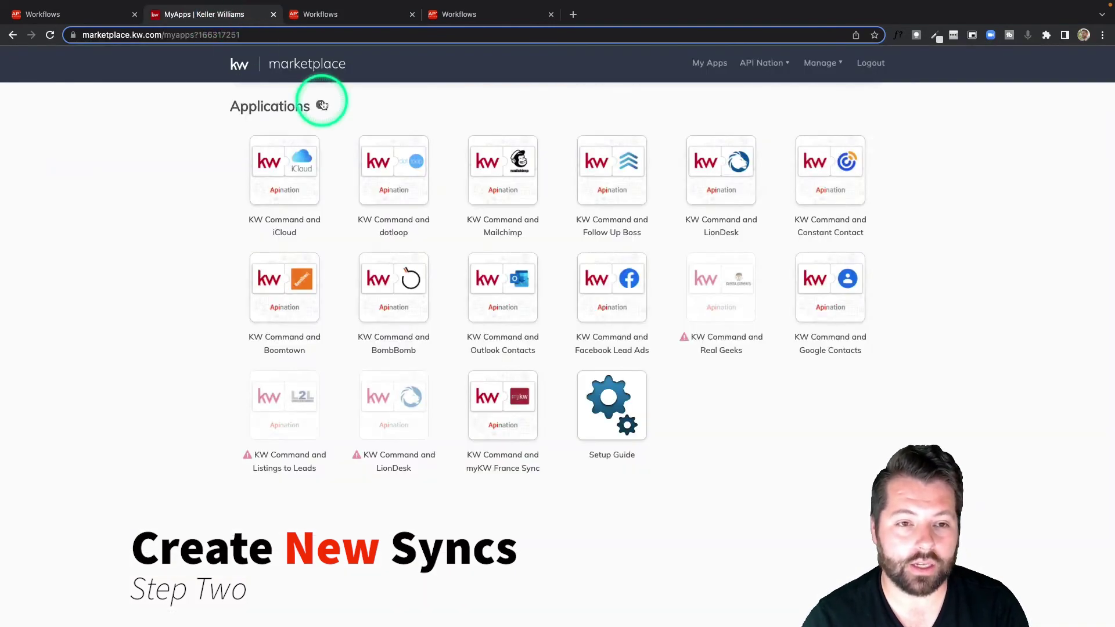